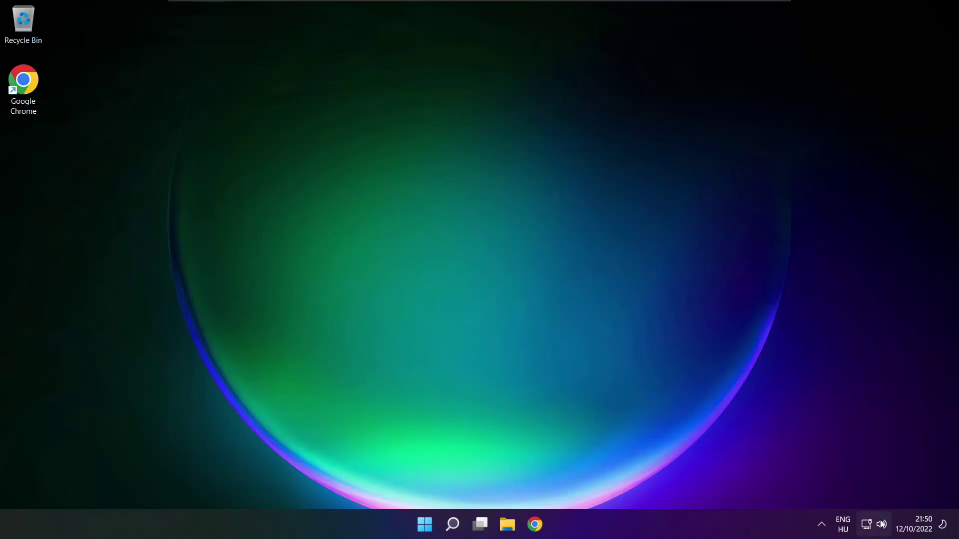
# Switch the sound output from CABLE Input to Speakers (High Definition Audio Device)
pyautogui.click(881, 525)
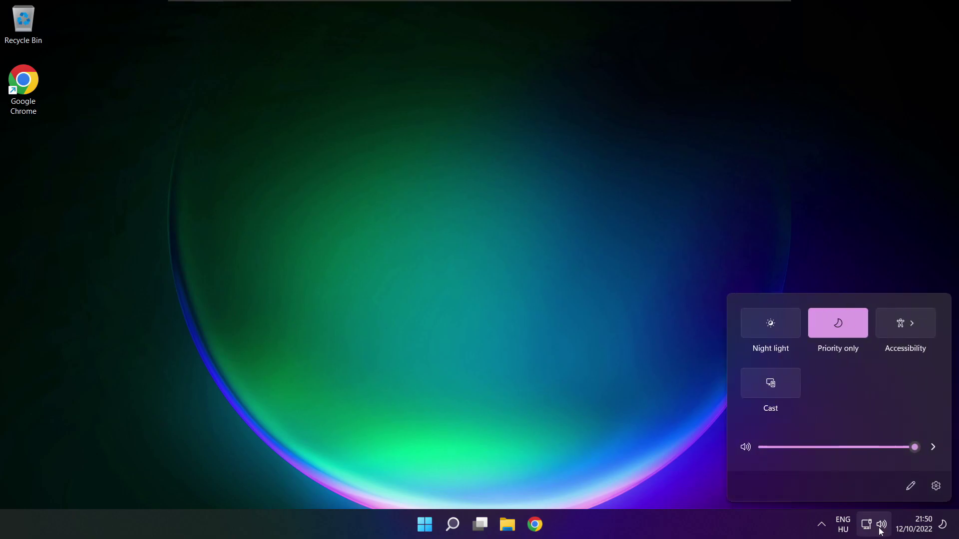
pyautogui.click(933, 448)
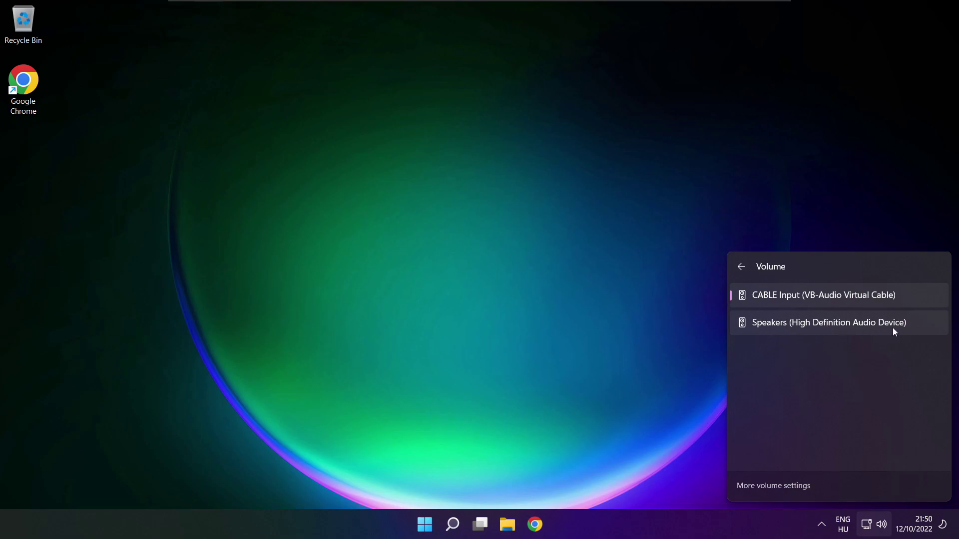
pyautogui.click(917, 331)
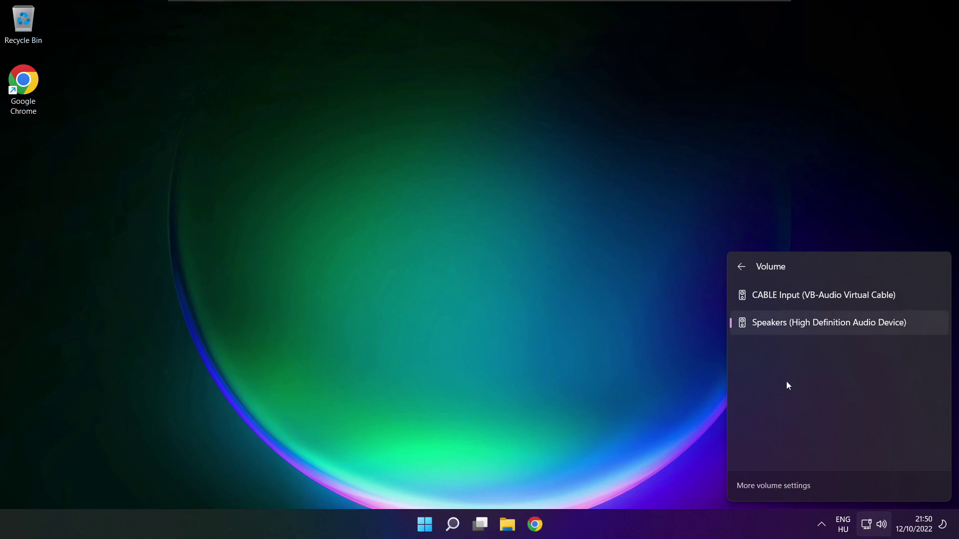
pyautogui.click(507, 290)
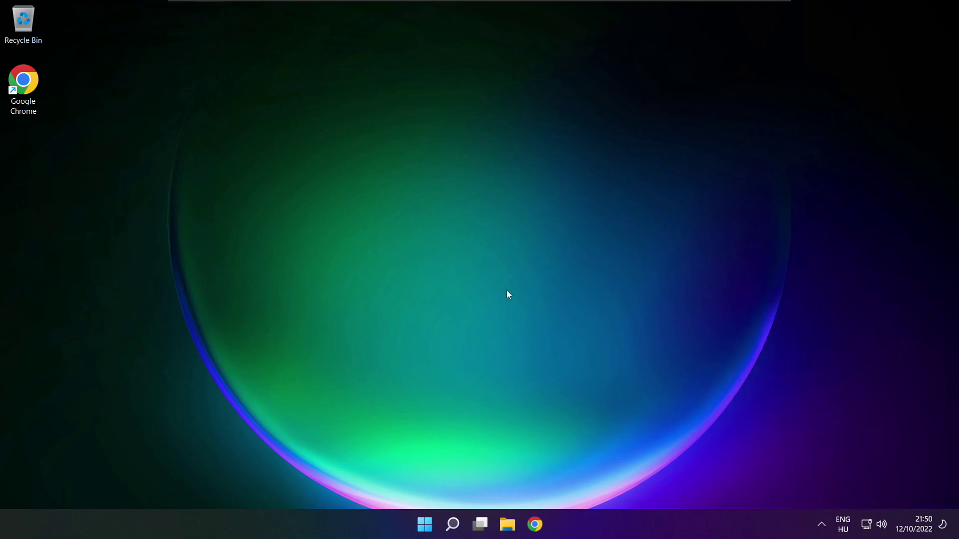
pyautogui.click(424, 524)
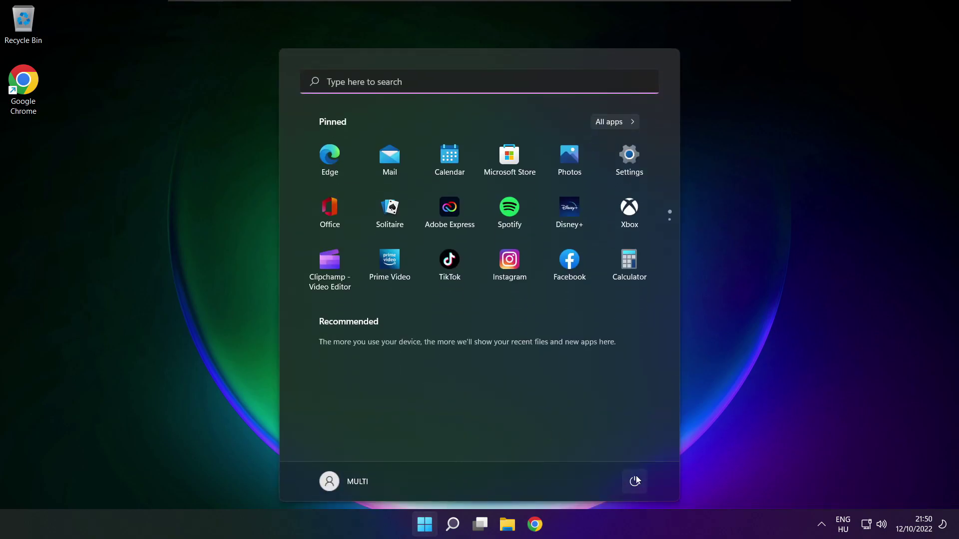
pyautogui.click(635, 481)
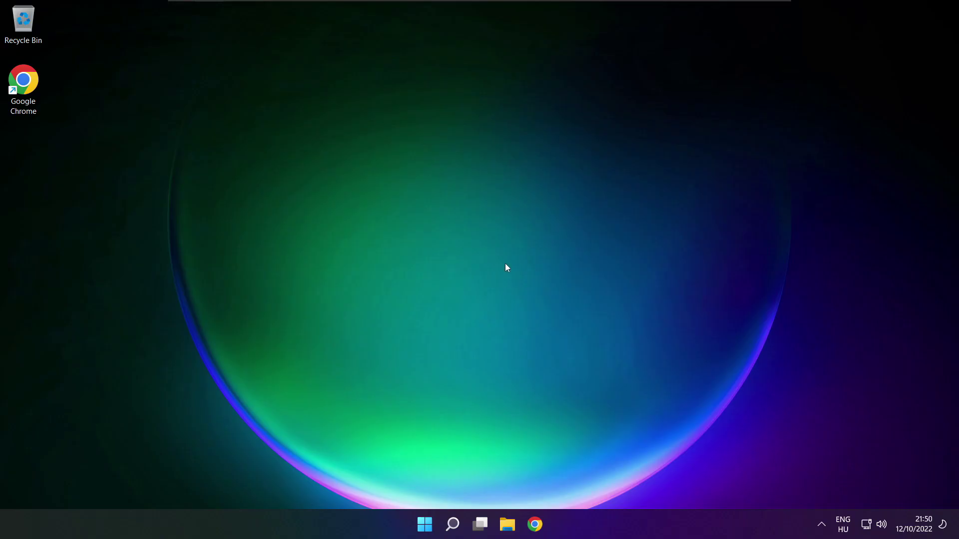
pyautogui.click(882, 526)
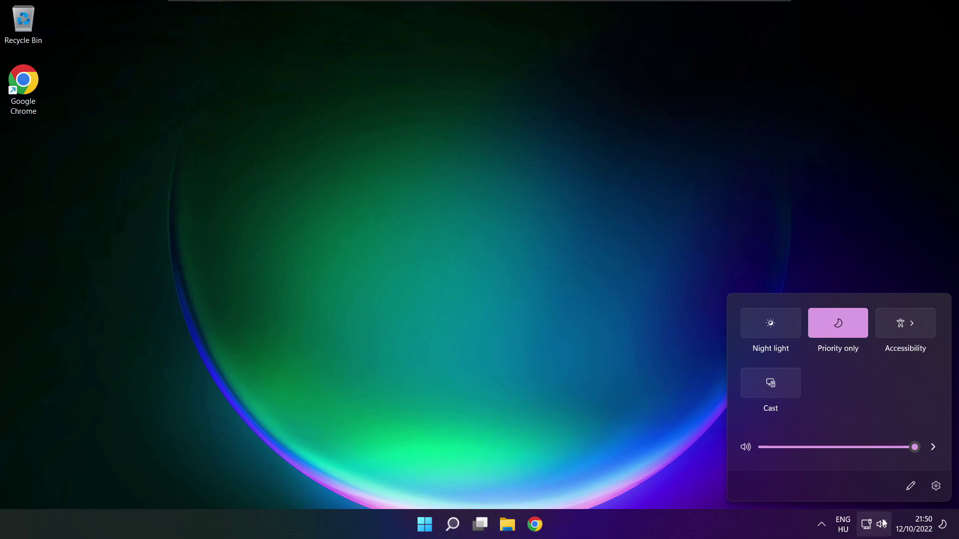
pyautogui.click(935, 449)
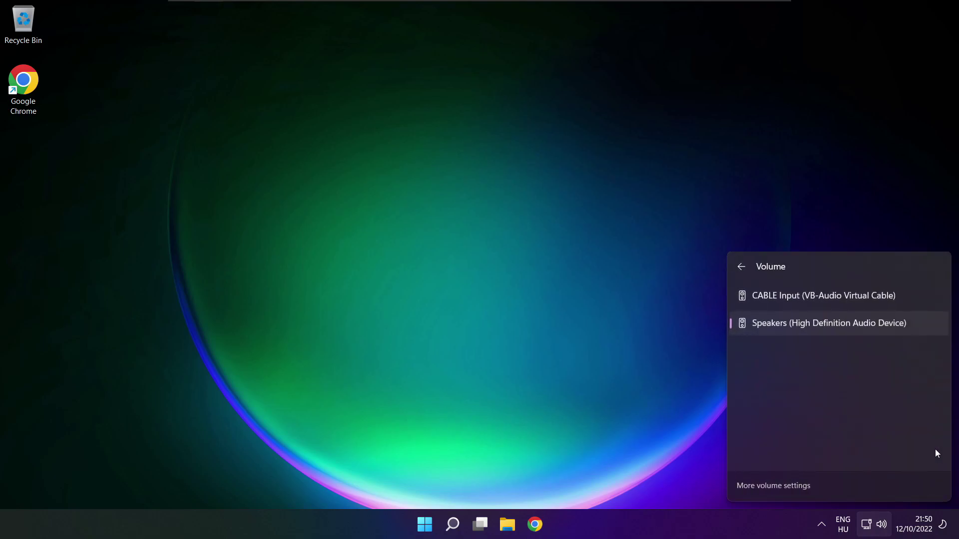
# Open the full Sound settings page, keep Speakers as output, and scroll to the advanced options
pyautogui.click(776, 487)
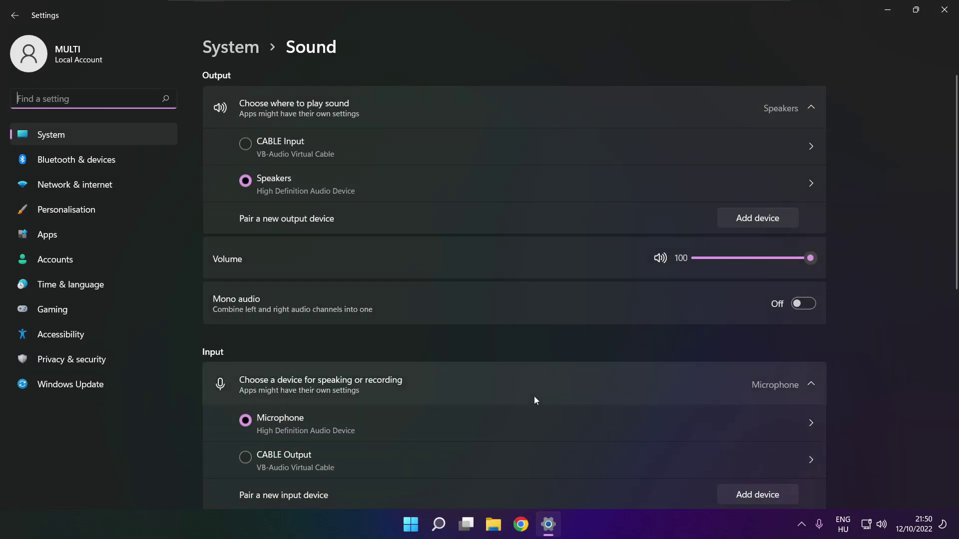
pyautogui.click(257, 181)
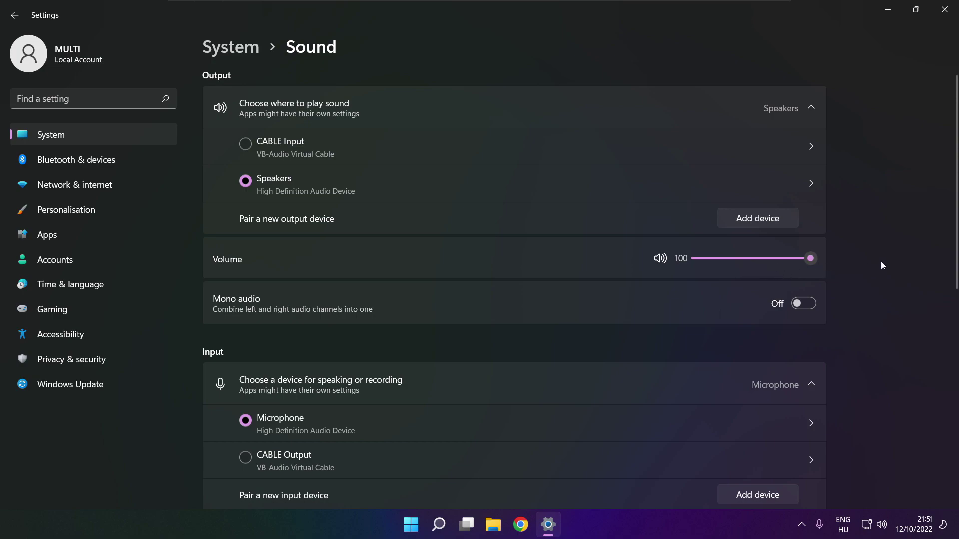
pyautogui.moveTo(954, 253); pyautogui.dragTo(952, 419)
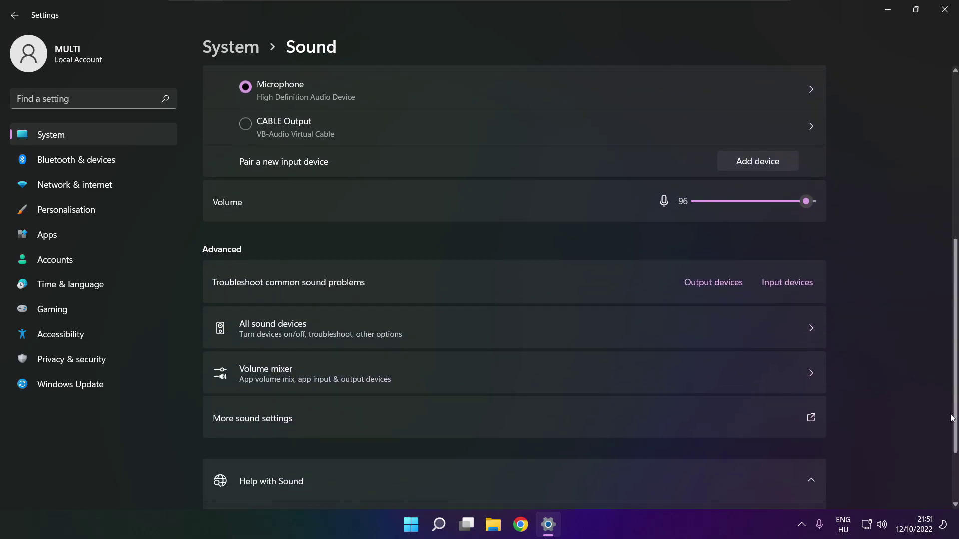
# Disable the CABLE Input playback device in the classic Sound control panel
pyautogui.click(395, 423)
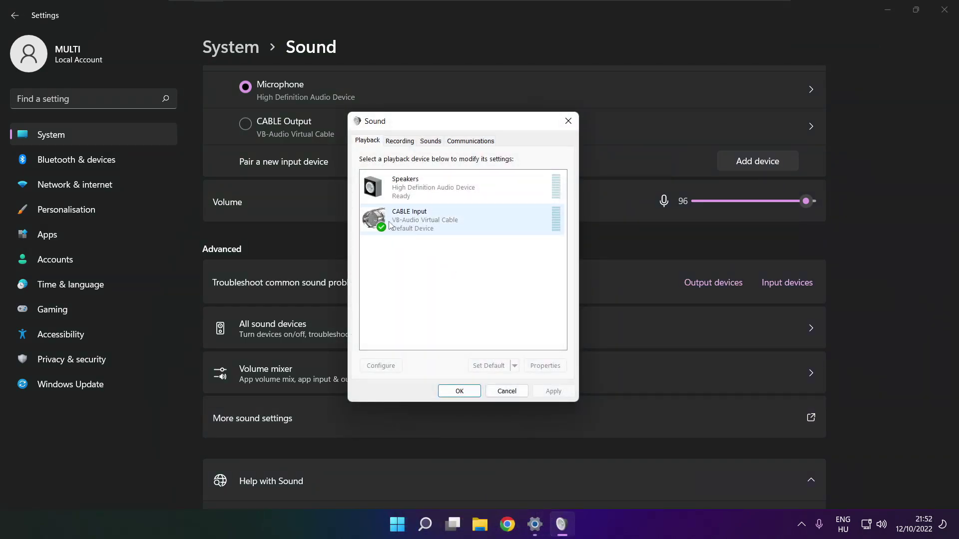
pyautogui.click(487, 231)
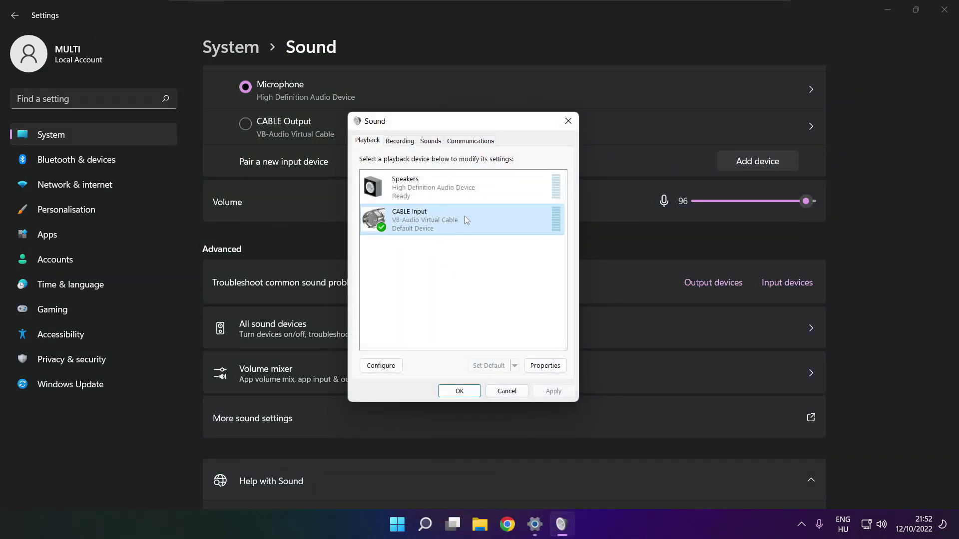
pyautogui.rightClick(509, 222)
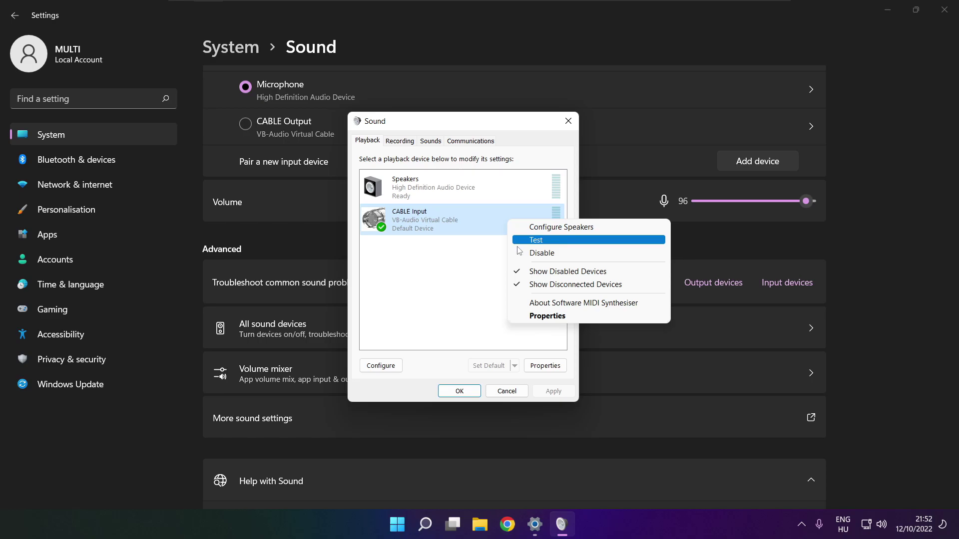
pyautogui.click(557, 254)
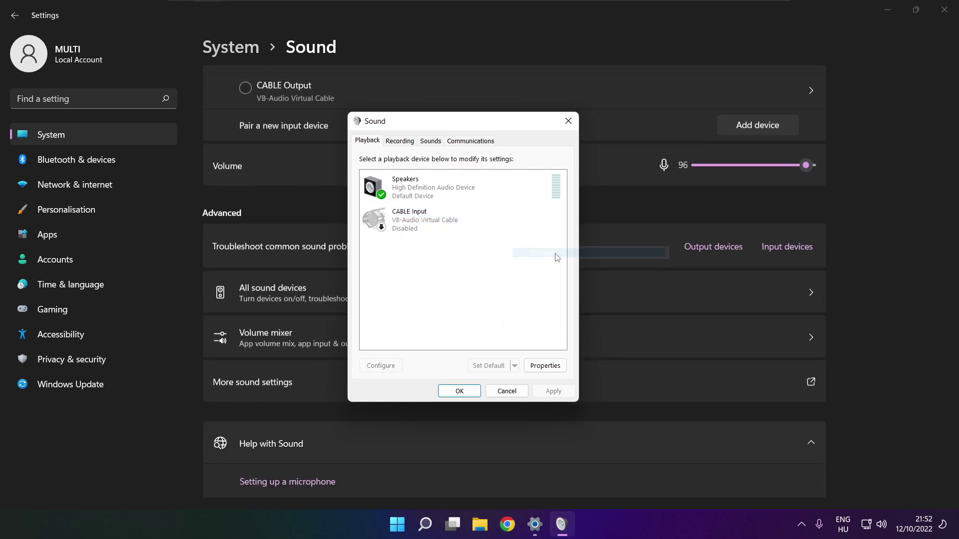
# Start Speaker Setup for the Speakers playback device
pyautogui.click(449, 203)
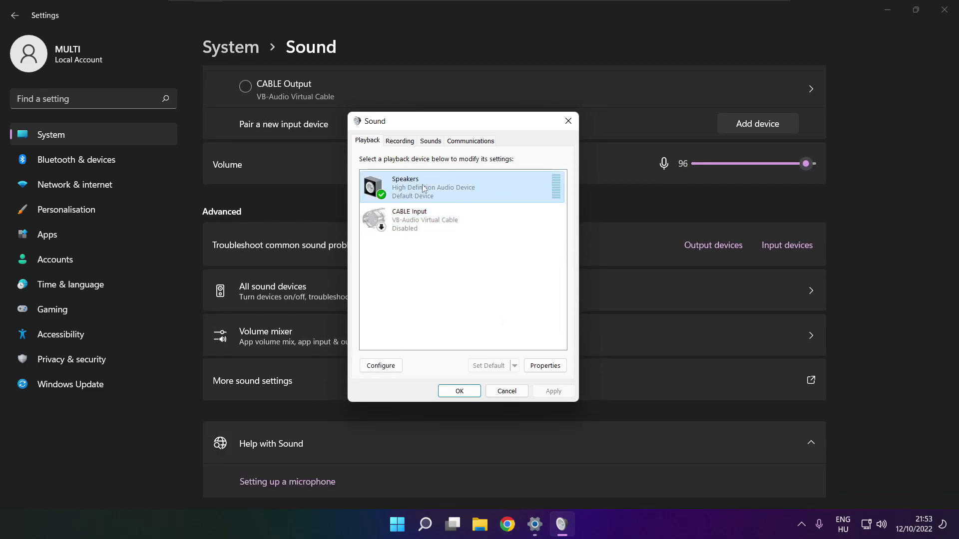
pyautogui.rightClick(464, 190)
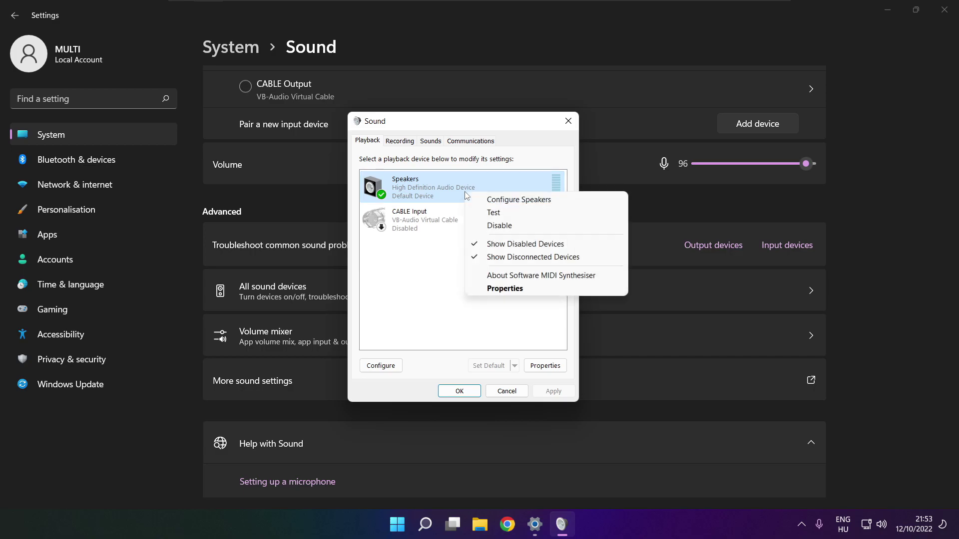
pyautogui.click(530, 201)
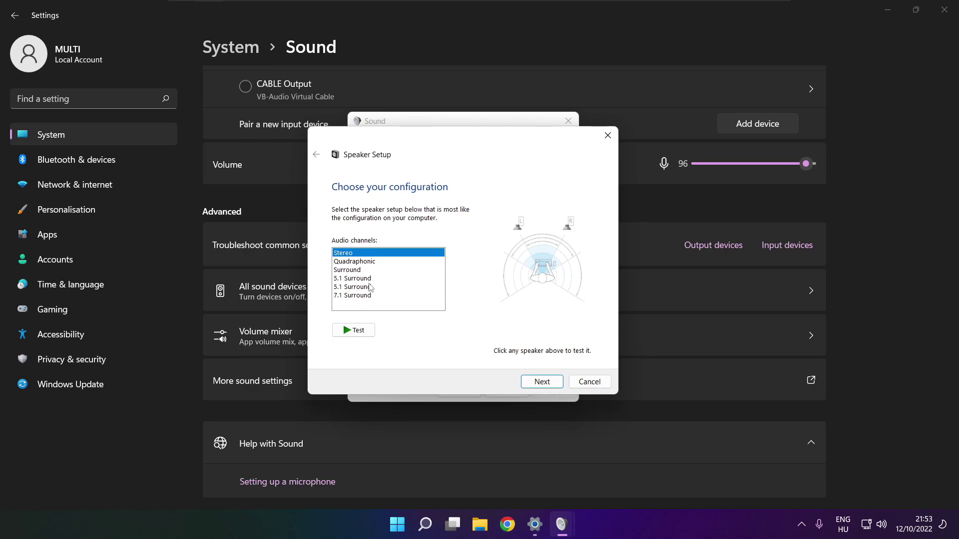
# Configure Speakers as 7.1 Surround, keeping all optional and full-range speakers
pyautogui.click(357, 296)
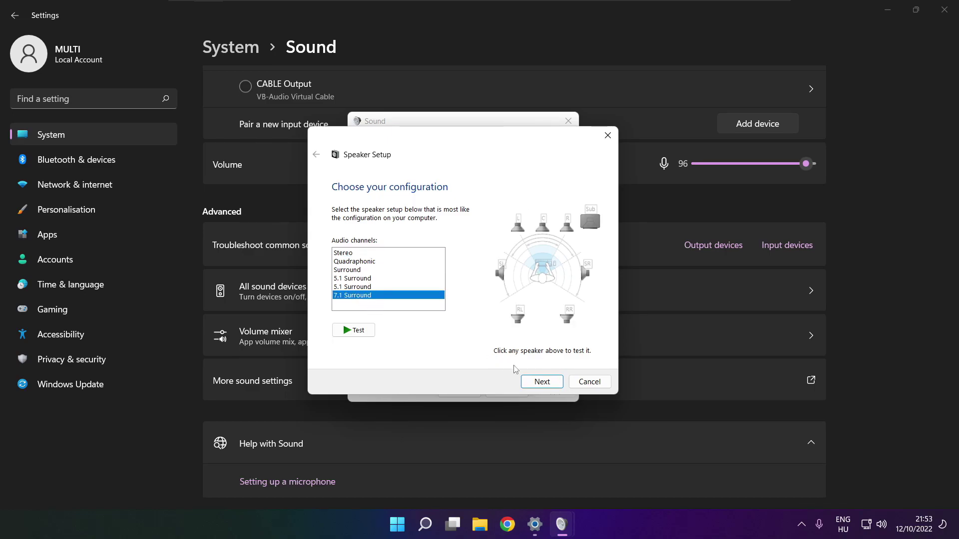
pyautogui.click(543, 383)
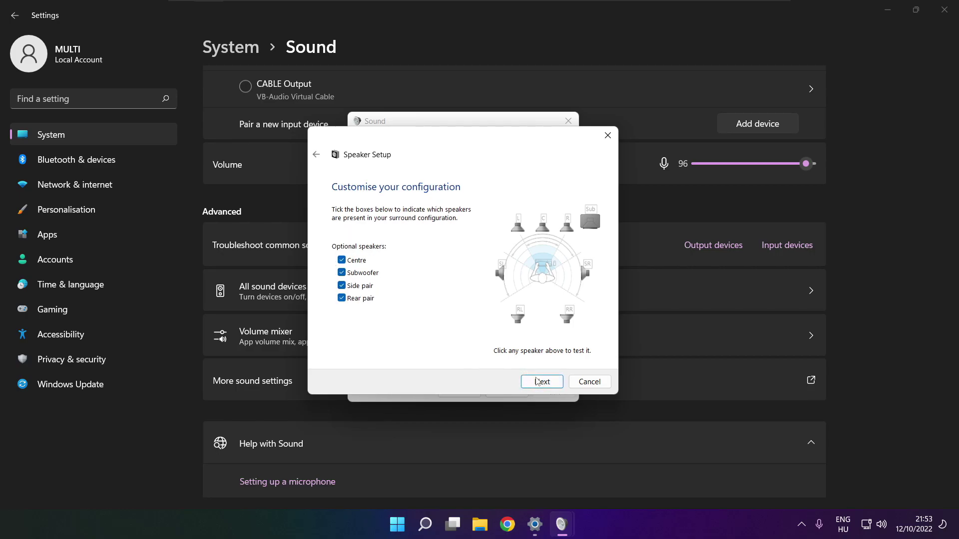
pyautogui.click(538, 382)
pyautogui.click(539, 384)
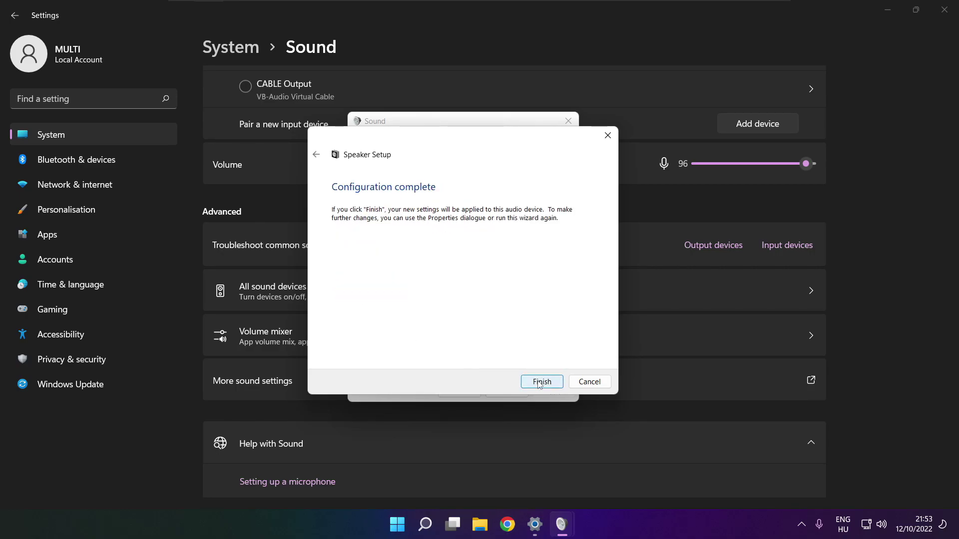
pyautogui.click(539, 384)
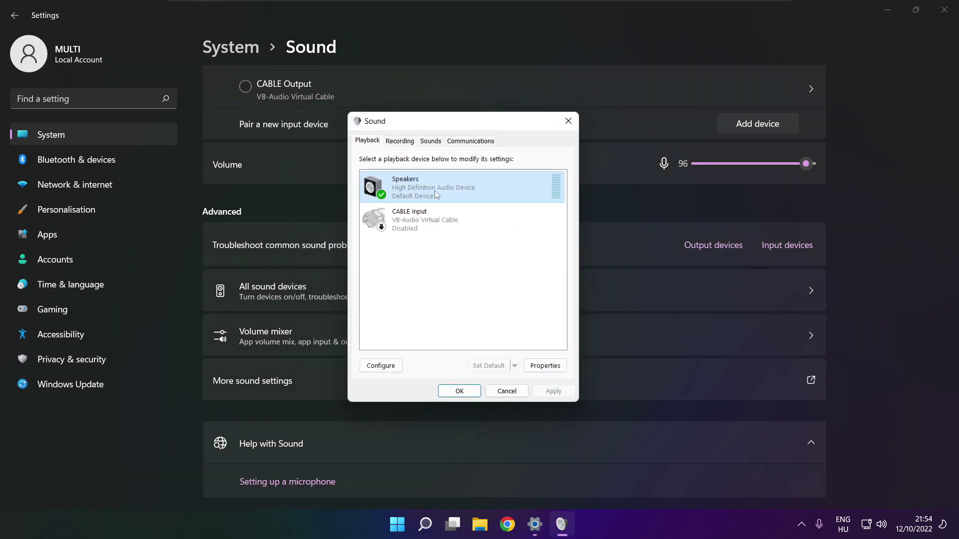
# Disable all audio enhancements in the Speakers properties and apply the change
pyautogui.click(545, 365)
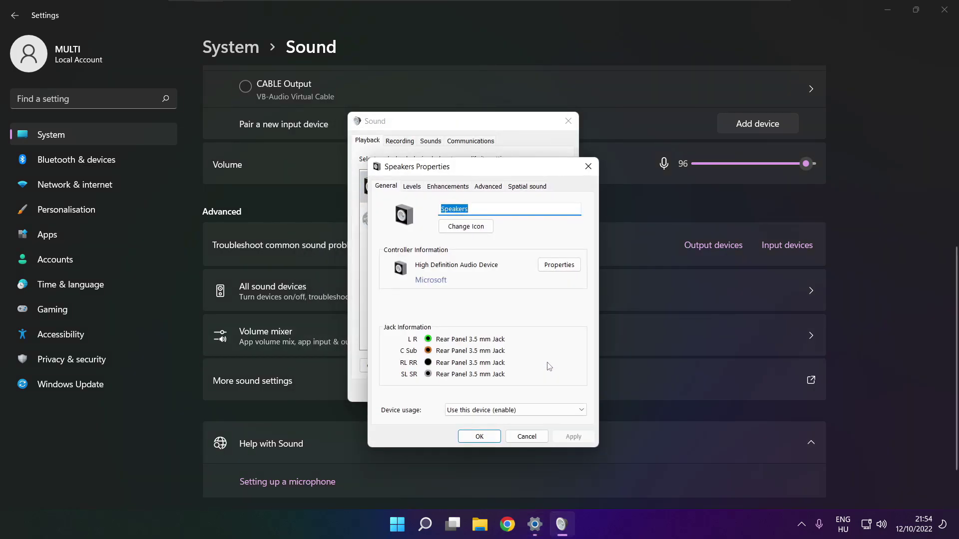
pyautogui.moveTo(447, 167); pyautogui.dragTo(428, 136)
pyautogui.click(400, 158)
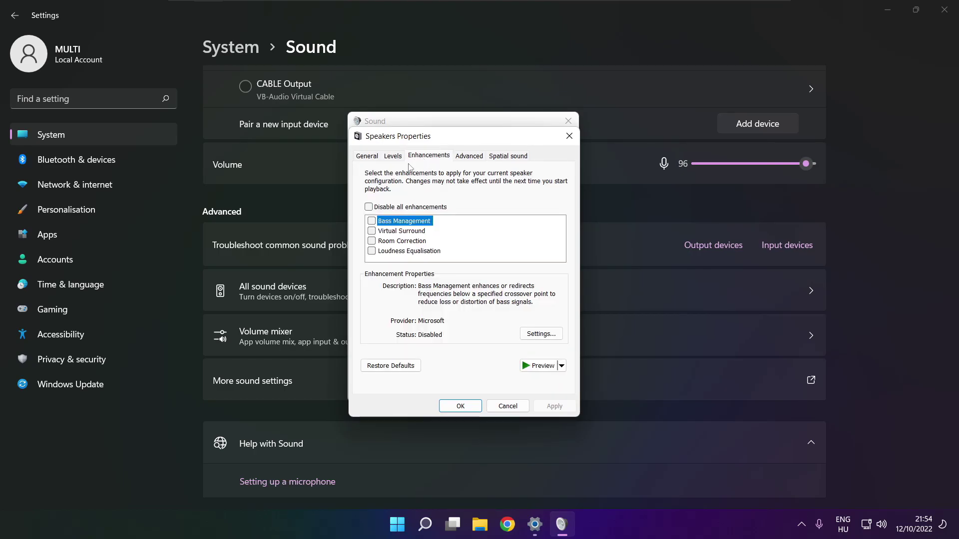
pyautogui.click(369, 207)
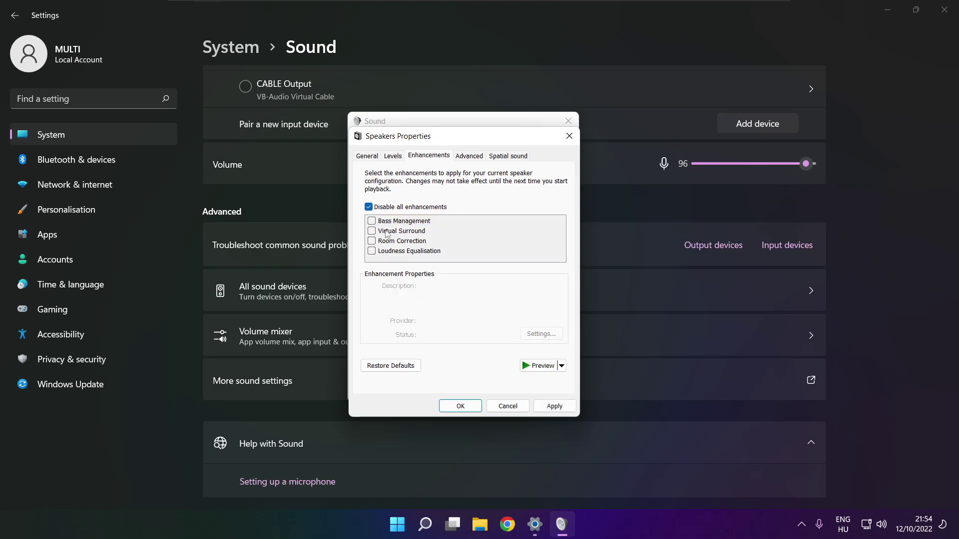
pyautogui.click(561, 408)
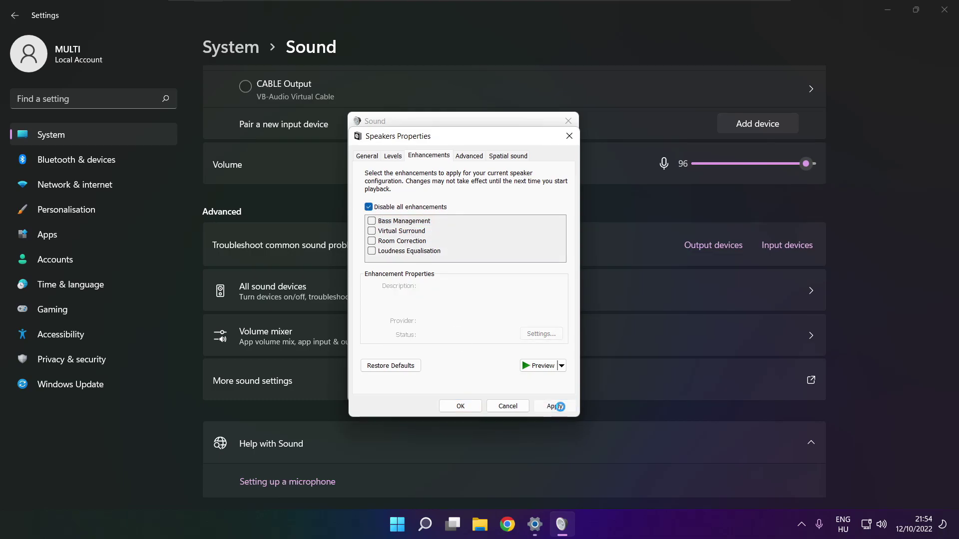
# Keep the Speakers default format at 16 bit, 48000 Hz (DVD Quality)
pyautogui.click(465, 158)
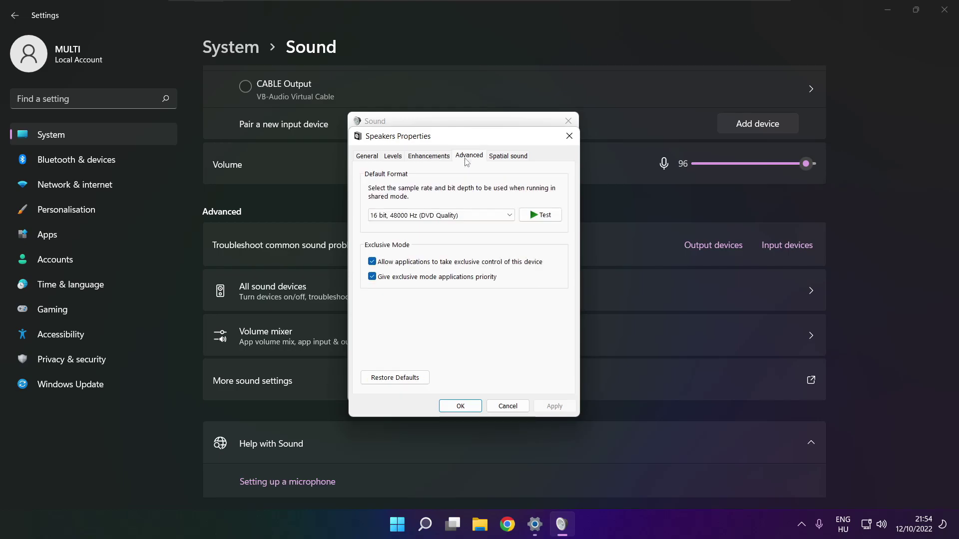
pyautogui.click(509, 216)
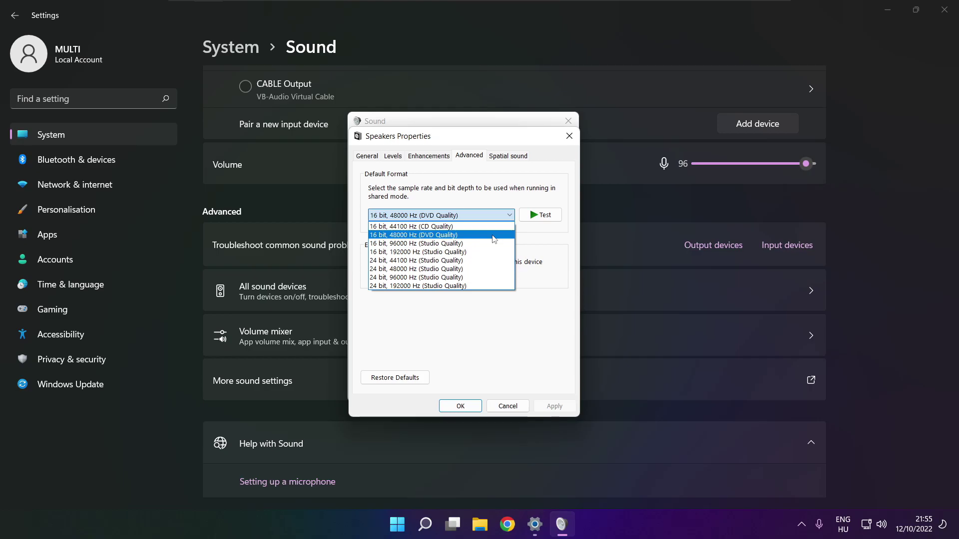
pyautogui.click(494, 235)
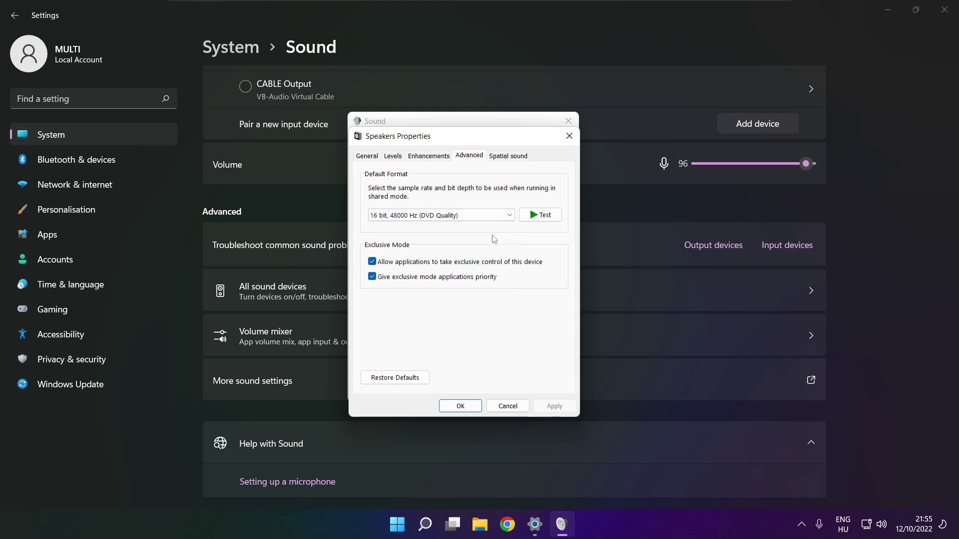
# Close Speakers properties, the Sound dialog and Settings, then show the Start power options
pyautogui.click(460, 406)
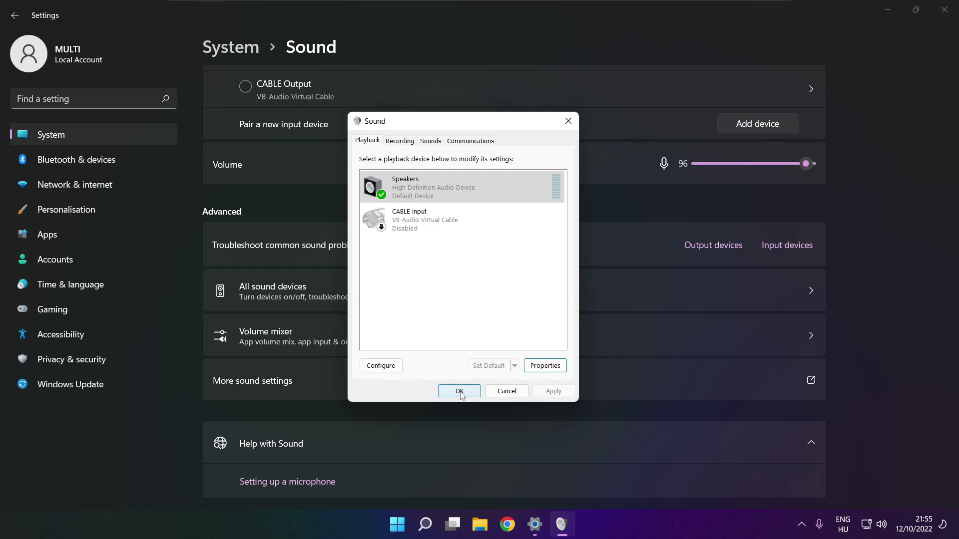
pyautogui.click(460, 392)
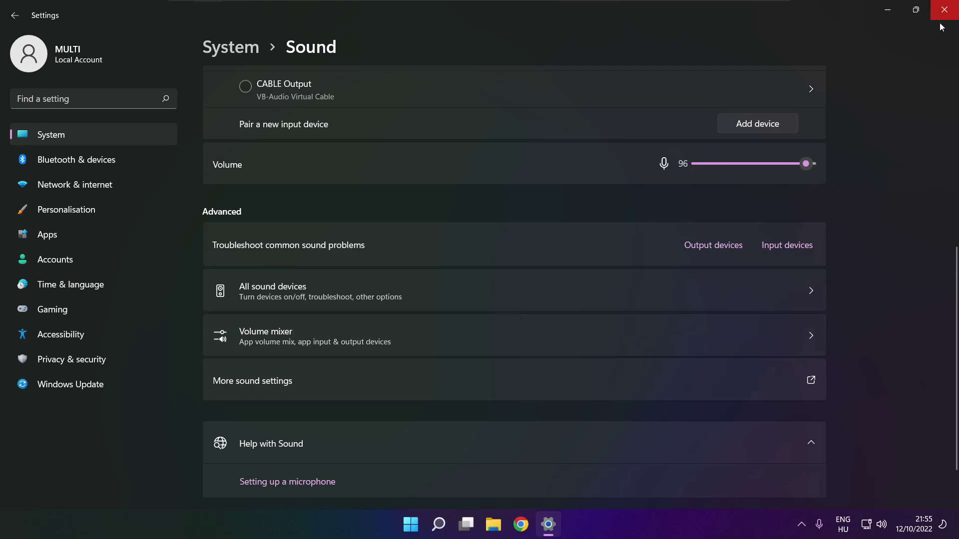
pyautogui.click(956, 17)
pyautogui.click(423, 524)
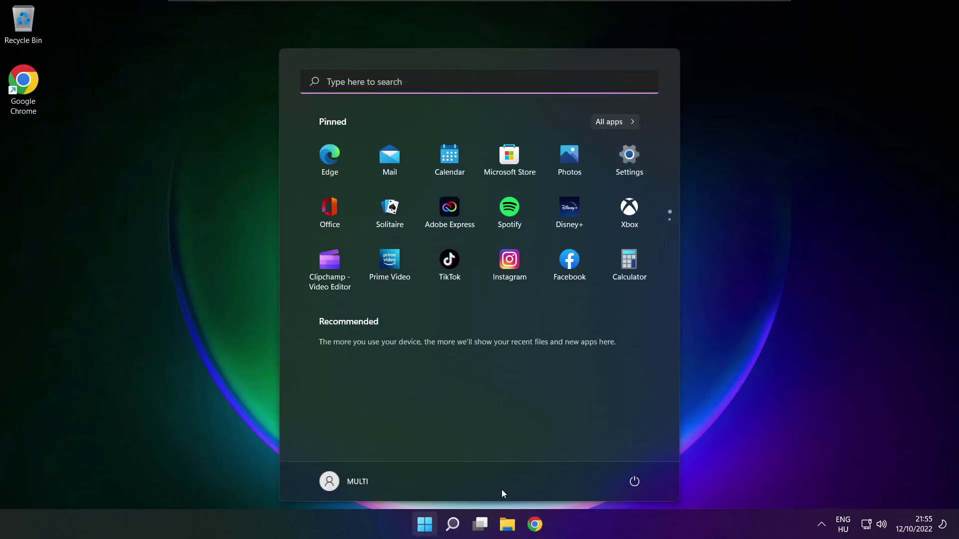
pyautogui.click(634, 481)
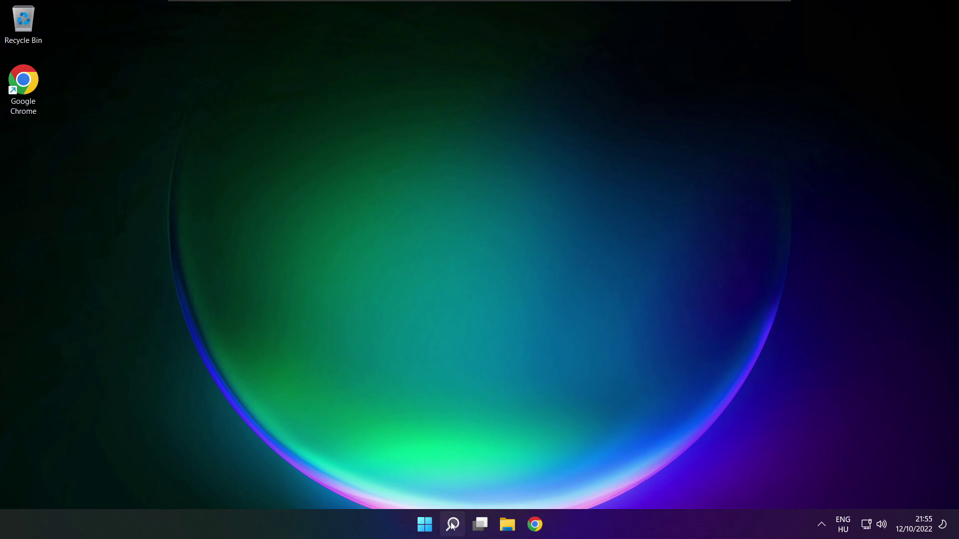
# Search for 'device manager' and launch Device Manager
pyautogui.click(453, 524)
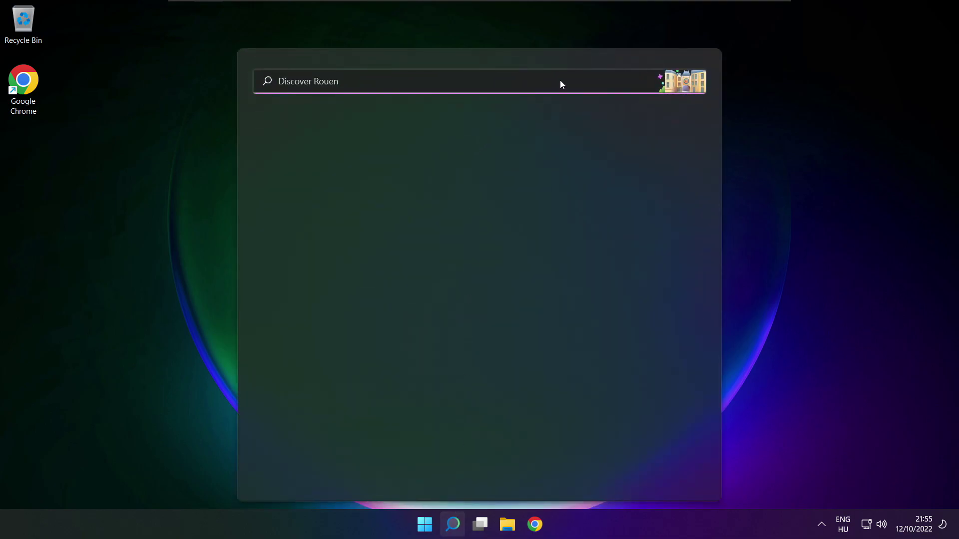
pyautogui.write('de')
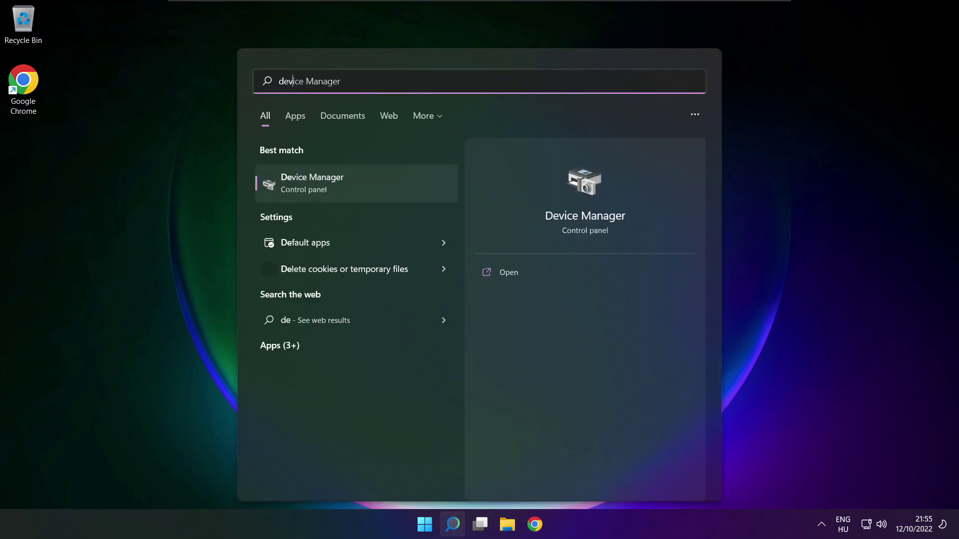
pyautogui.write('vice manager')
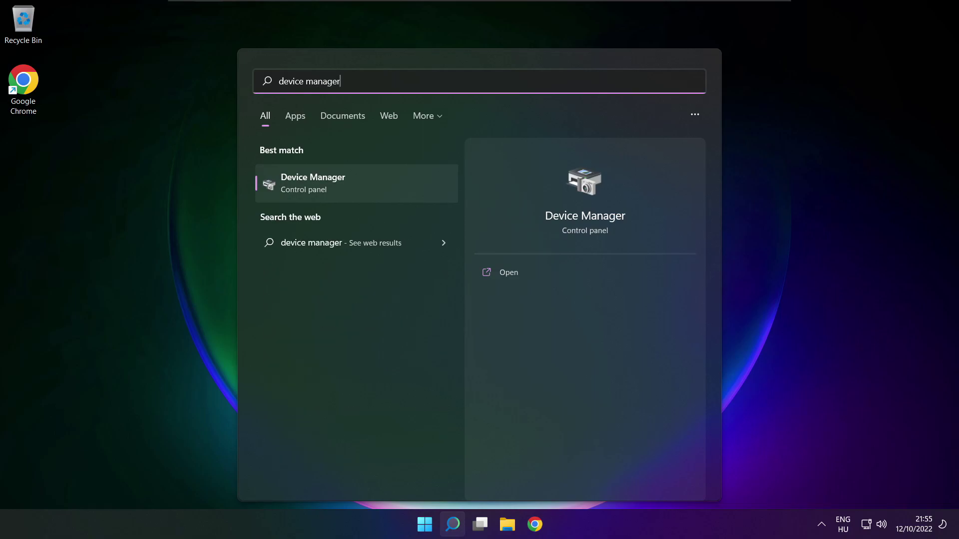
pyautogui.click(371, 186)
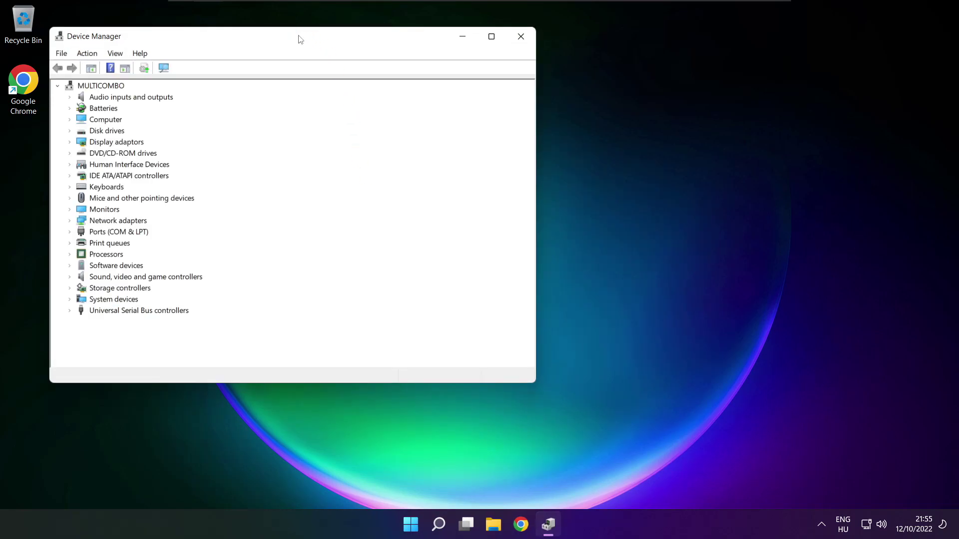
pyautogui.moveTo(297, 36); pyautogui.dragTo(502, 88)
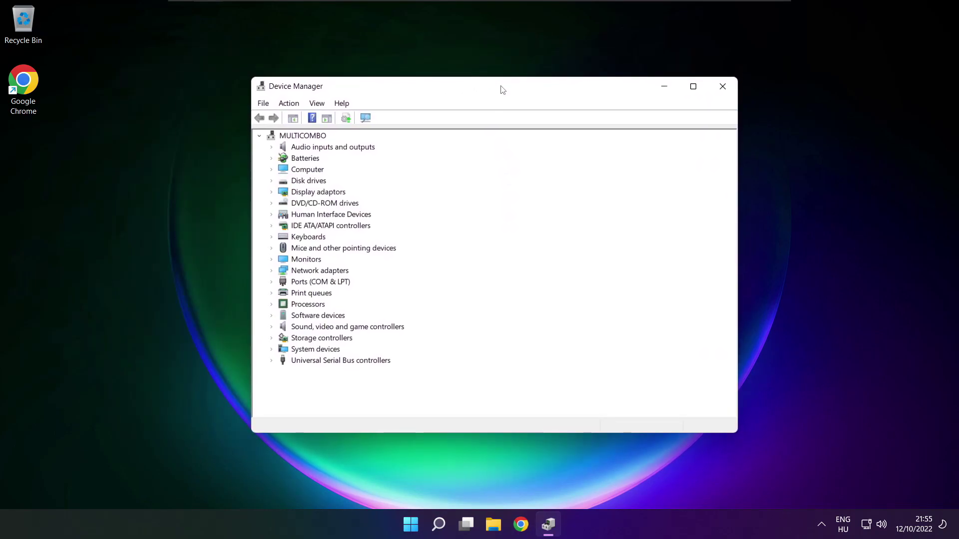
# Expand Sound, video and game controllers and bring up High Definition Audio Device's context menu
pyautogui.click(279, 329)
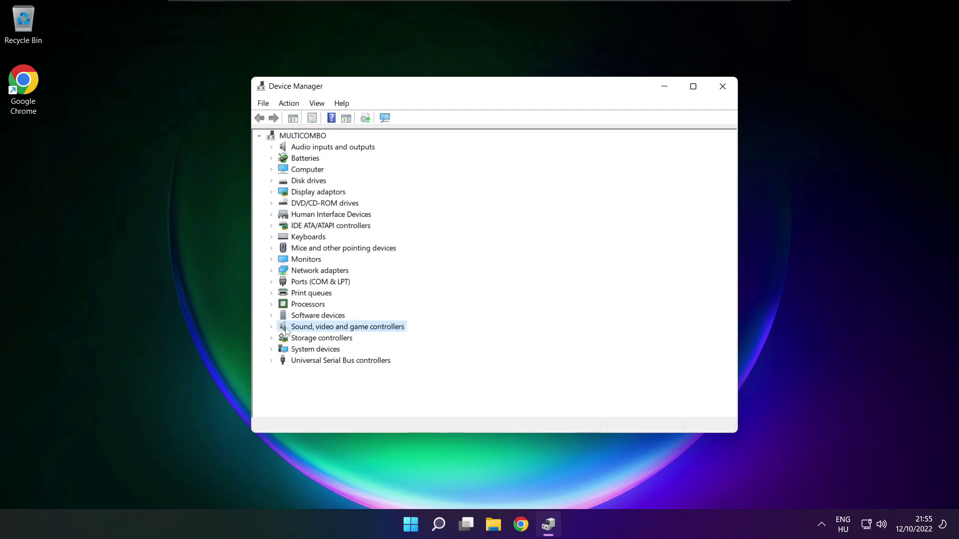
pyautogui.doubleClick(279, 328)
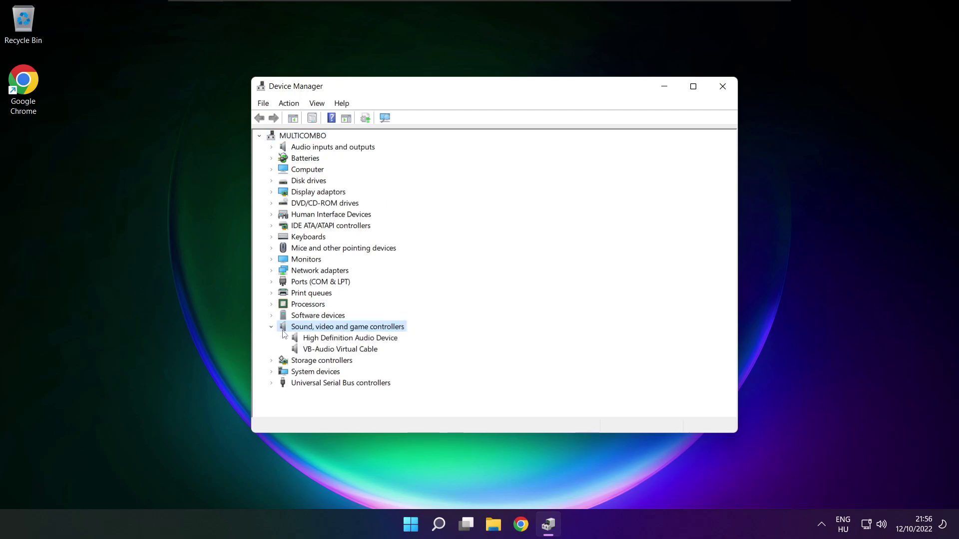
pyautogui.click(316, 339)
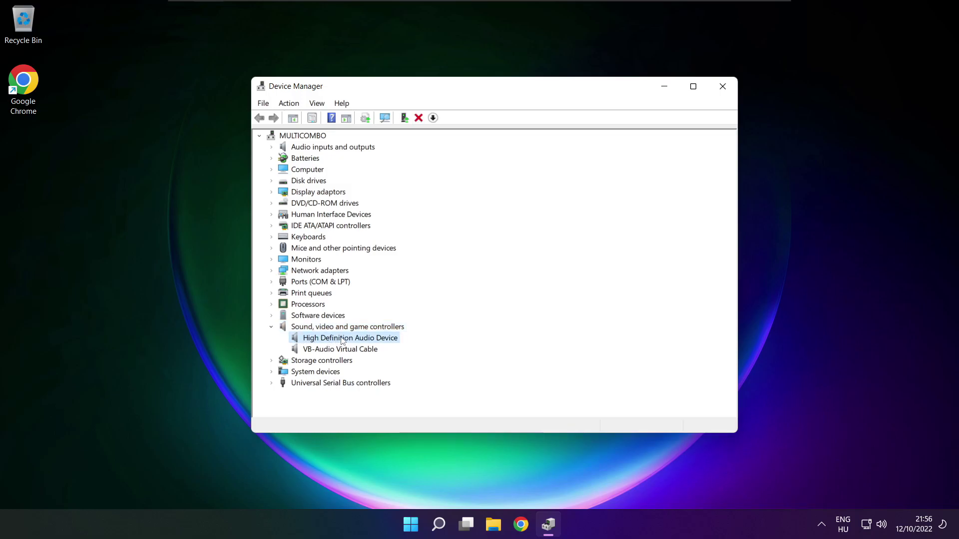
pyautogui.rightClick(342, 340)
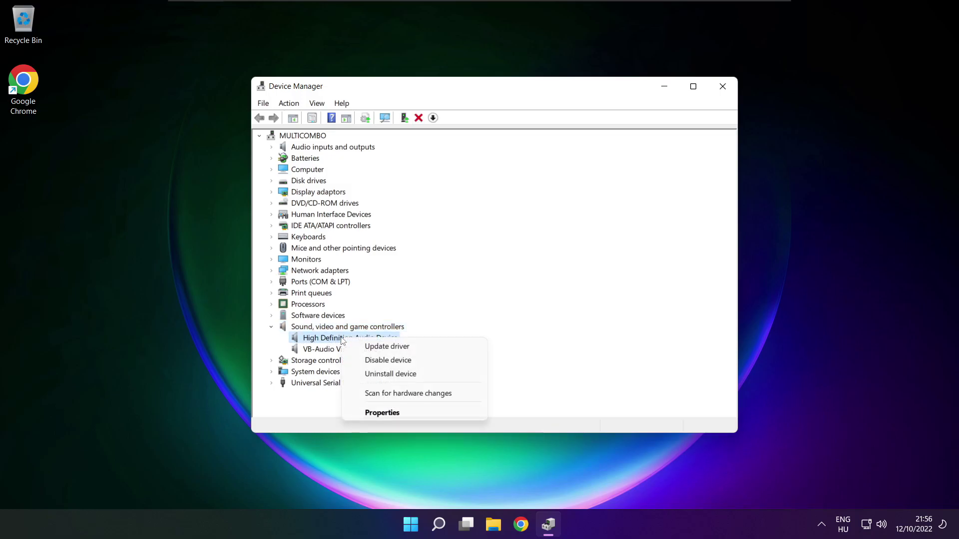
# Reinstall the High Definition Audio Device driver by picking it from the compatible-driver list
pyautogui.click(434, 349)
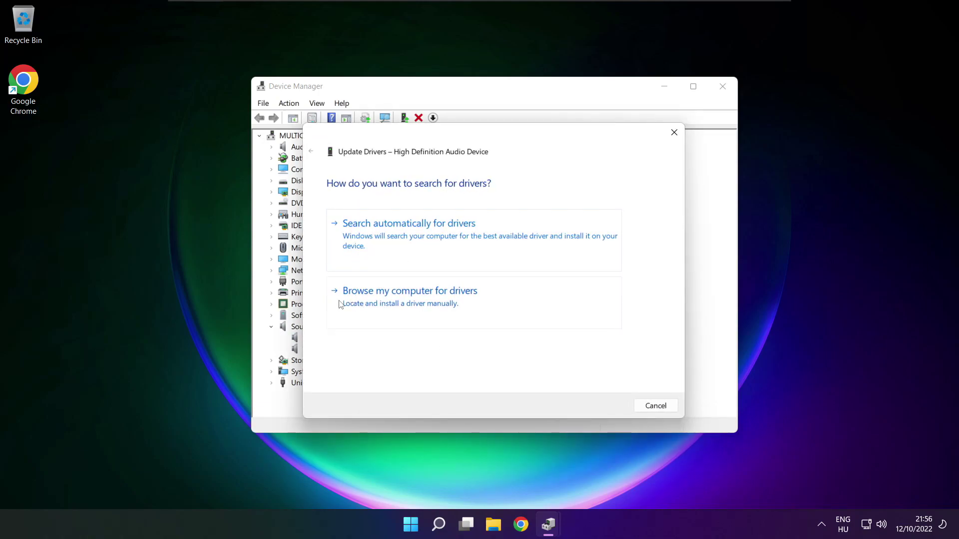
pyautogui.click(432, 304)
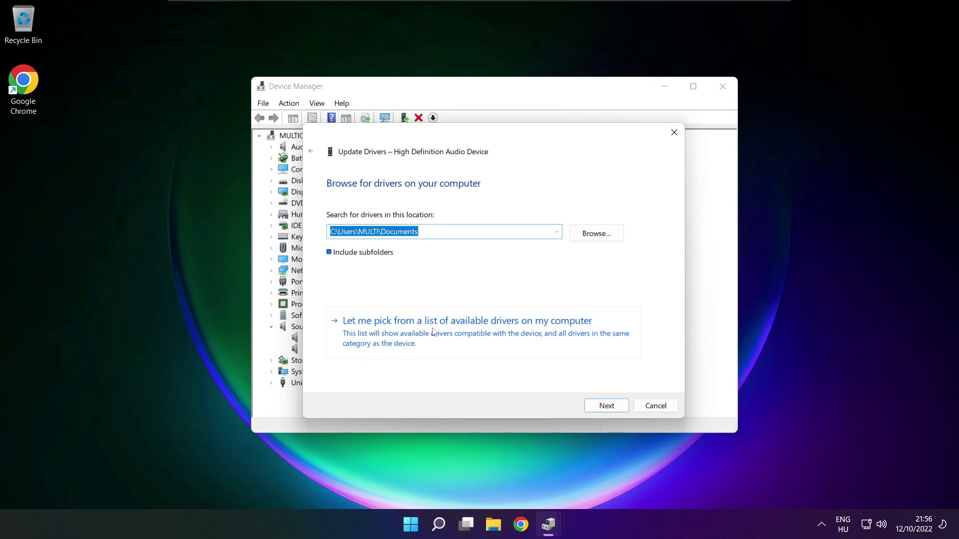
pyautogui.click(472, 340)
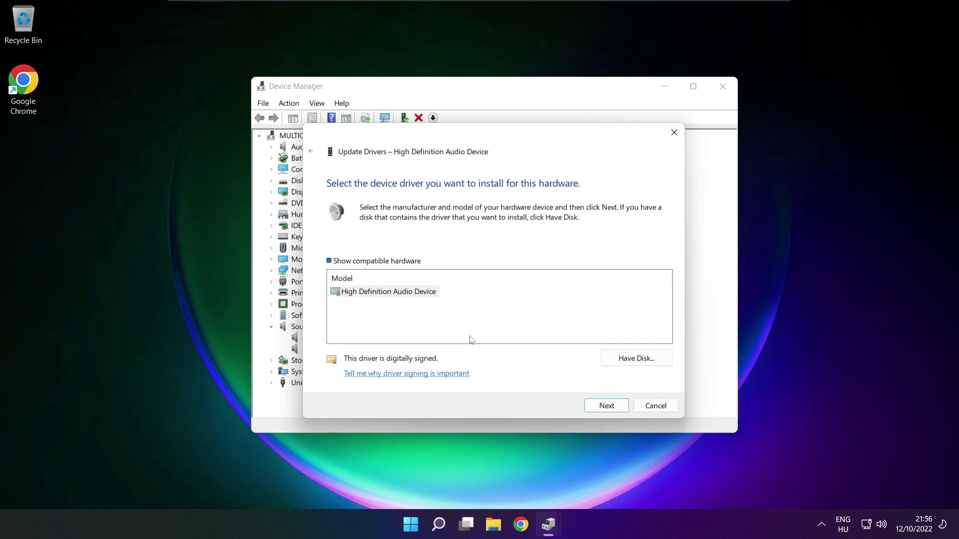
pyautogui.click(375, 295)
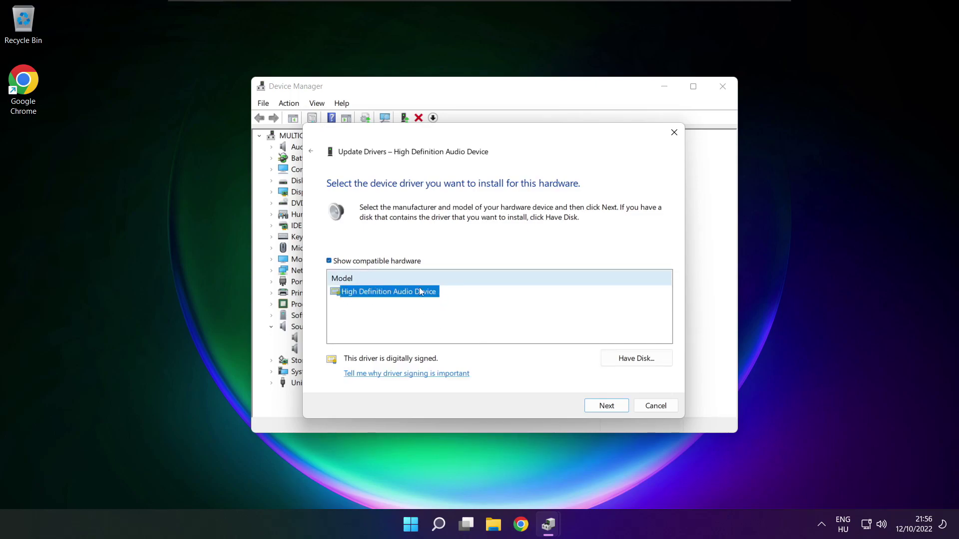
pyautogui.click(607, 406)
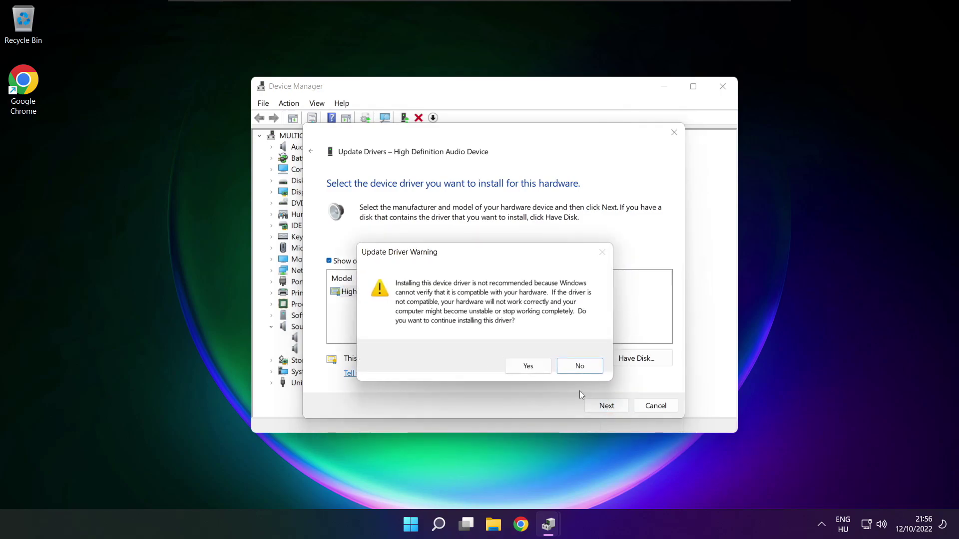
pyautogui.click(531, 366)
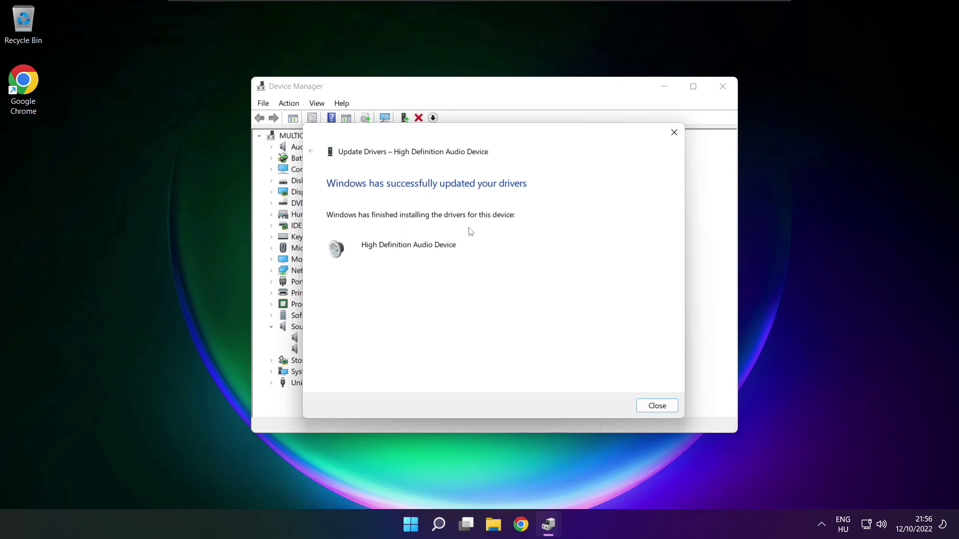
pyautogui.click(663, 407)
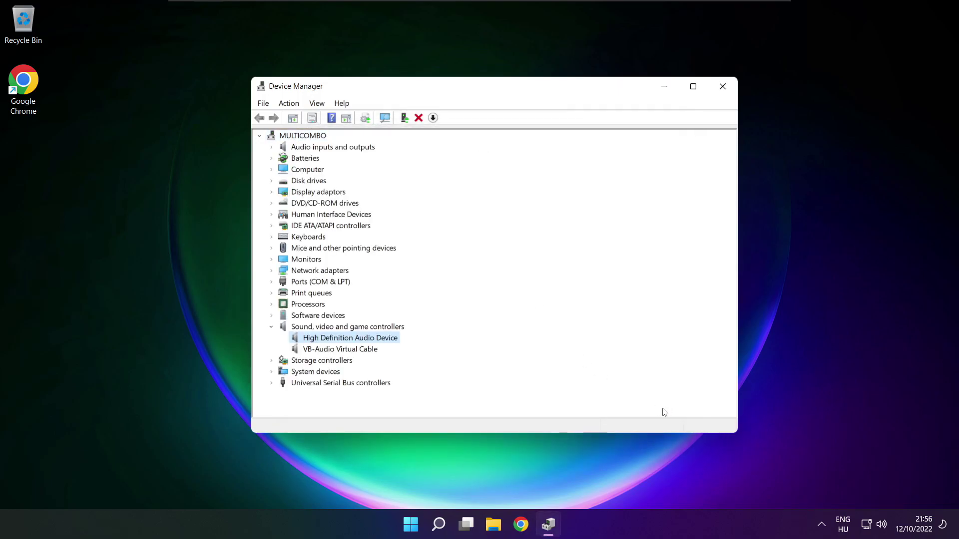
# Close Device Manager and show the Start menu's power options
pyautogui.click(724, 88)
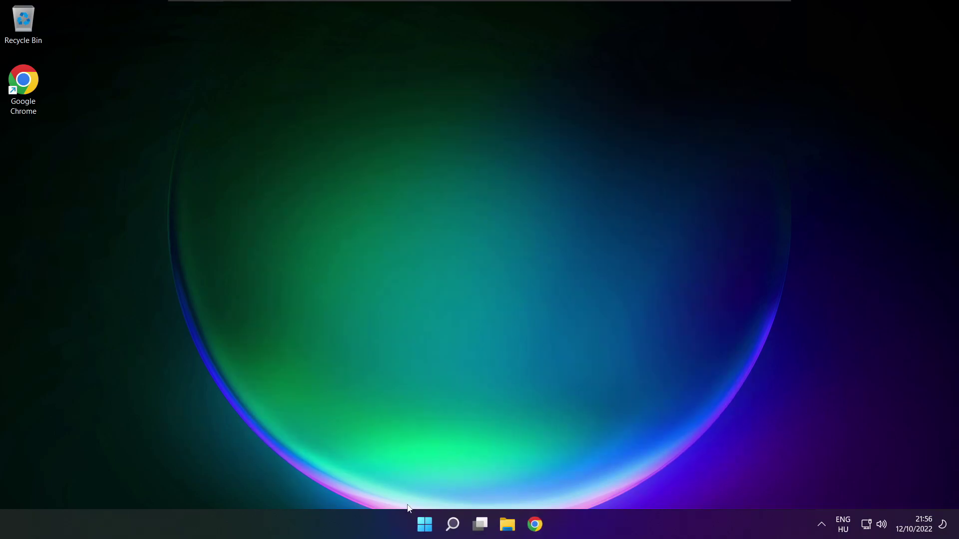
pyautogui.click(429, 522)
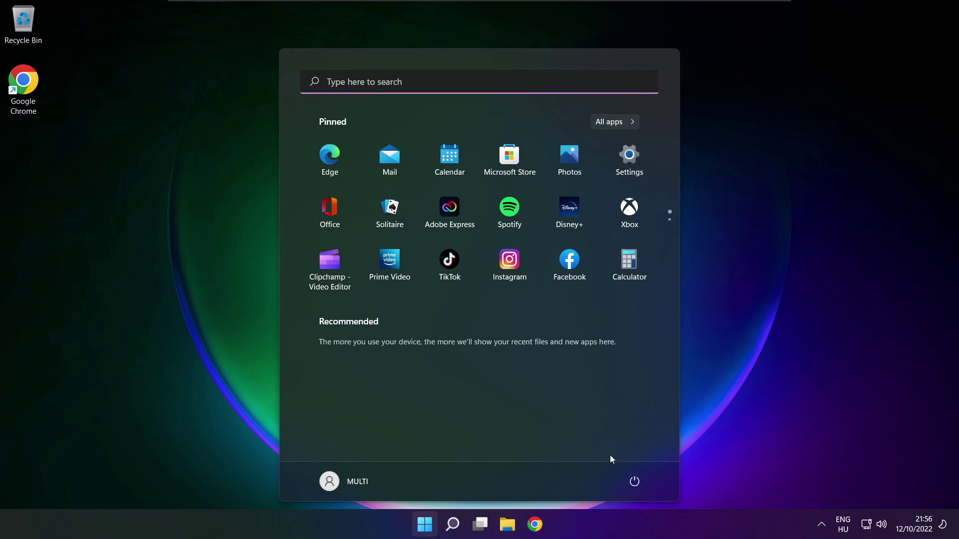
pyautogui.click(634, 481)
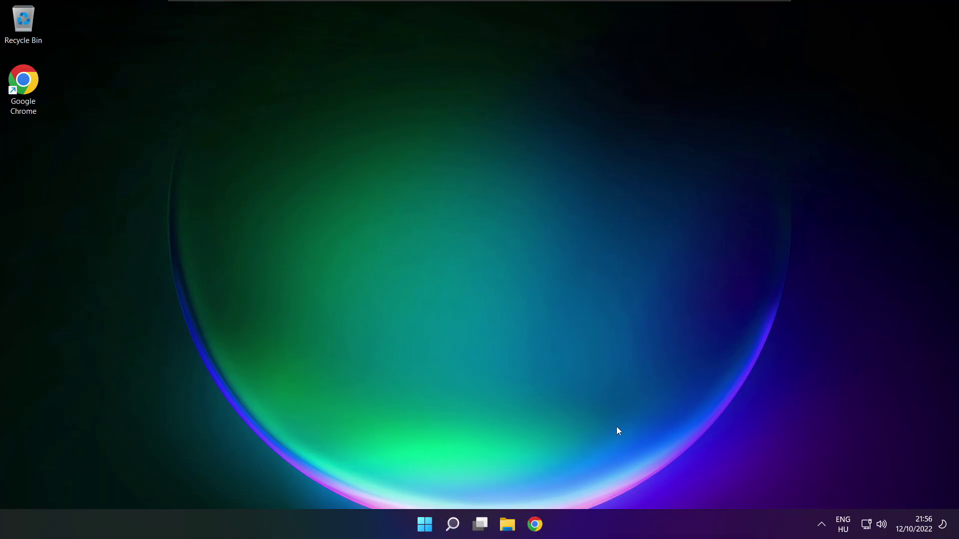
# Reopen Sound settings from the tray speaker icon and scroll to the advanced troubleshooting options
pyautogui.rightClick(882, 529)
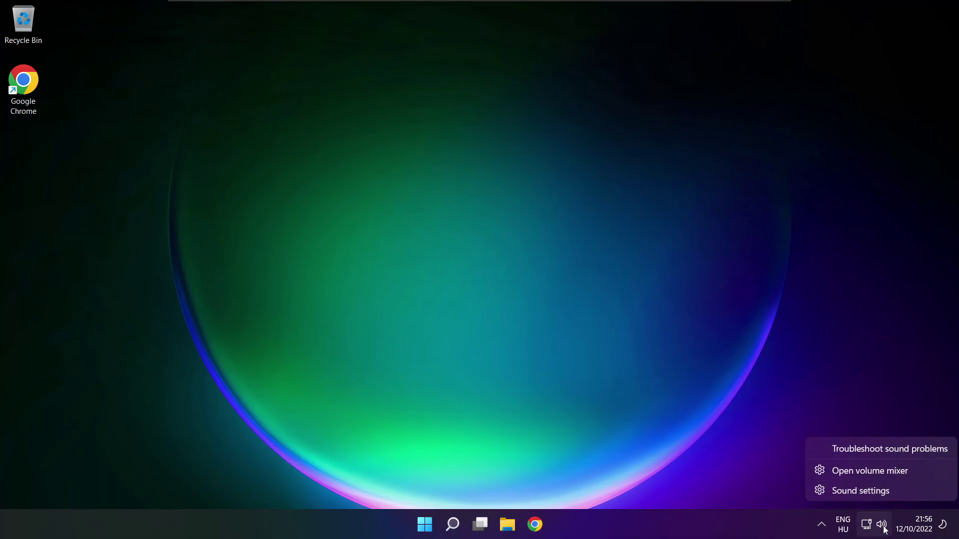
pyautogui.click(896, 491)
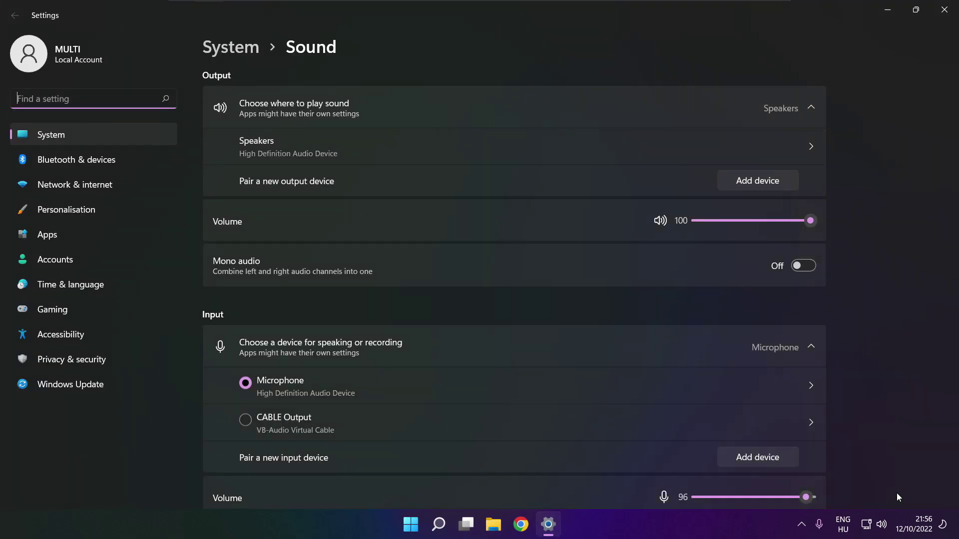
pyautogui.scroll(-3, 514, 287)
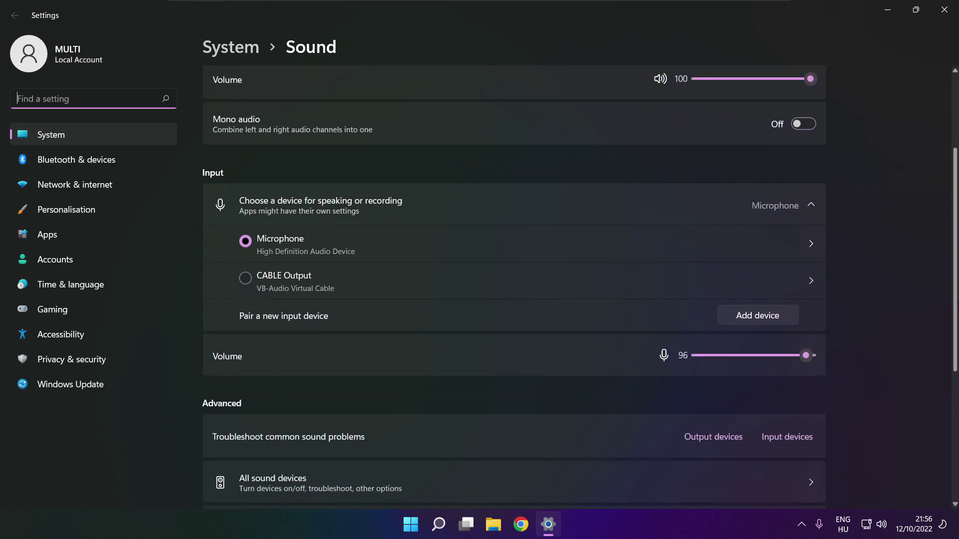
pyautogui.scroll(-2, 514, 288)
pyautogui.scroll(-1, 515, 287)
pyautogui.scroll(-1, 515, 288)
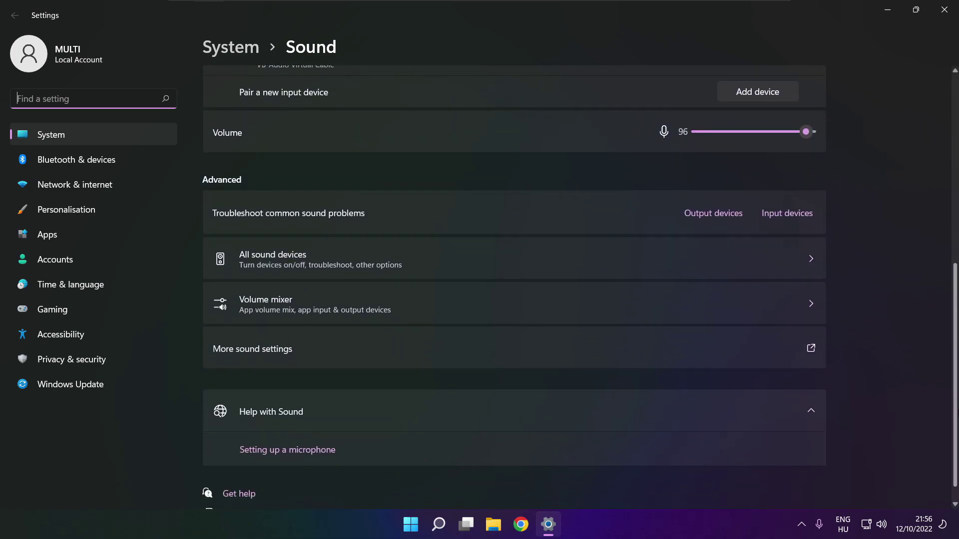
pyautogui.scroll(-1, 514, 287)
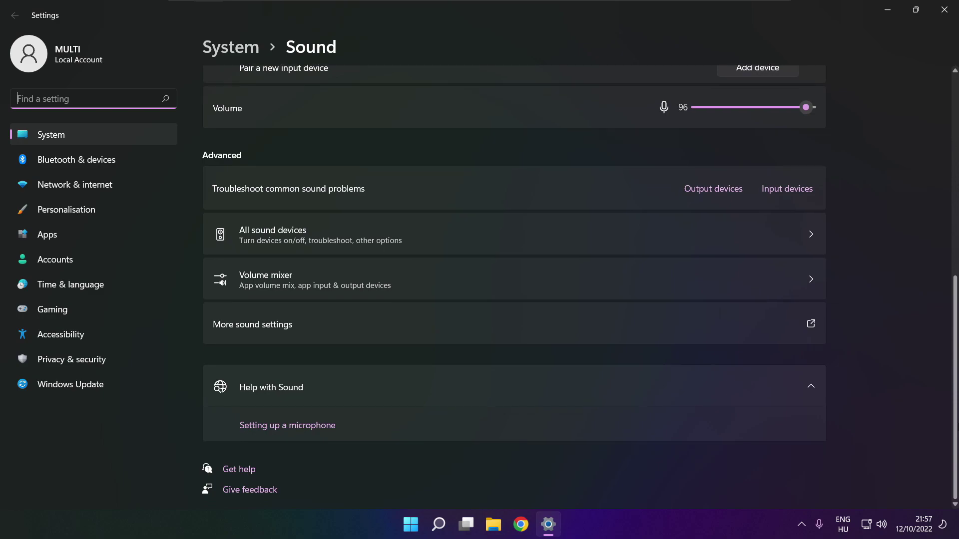
# Launch the Playing Audio troubleshooter for output devices from Troubleshoot common sound problems
pyautogui.click(718, 194)
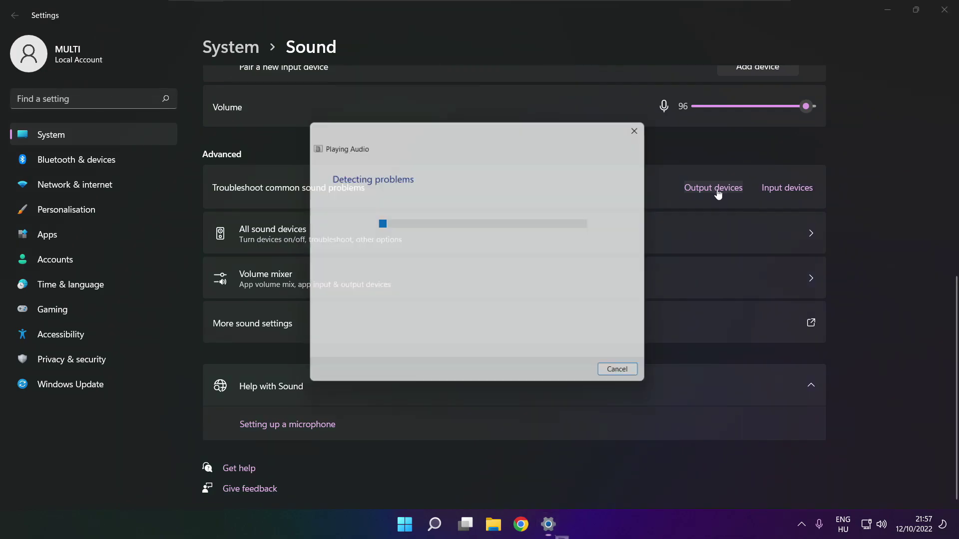